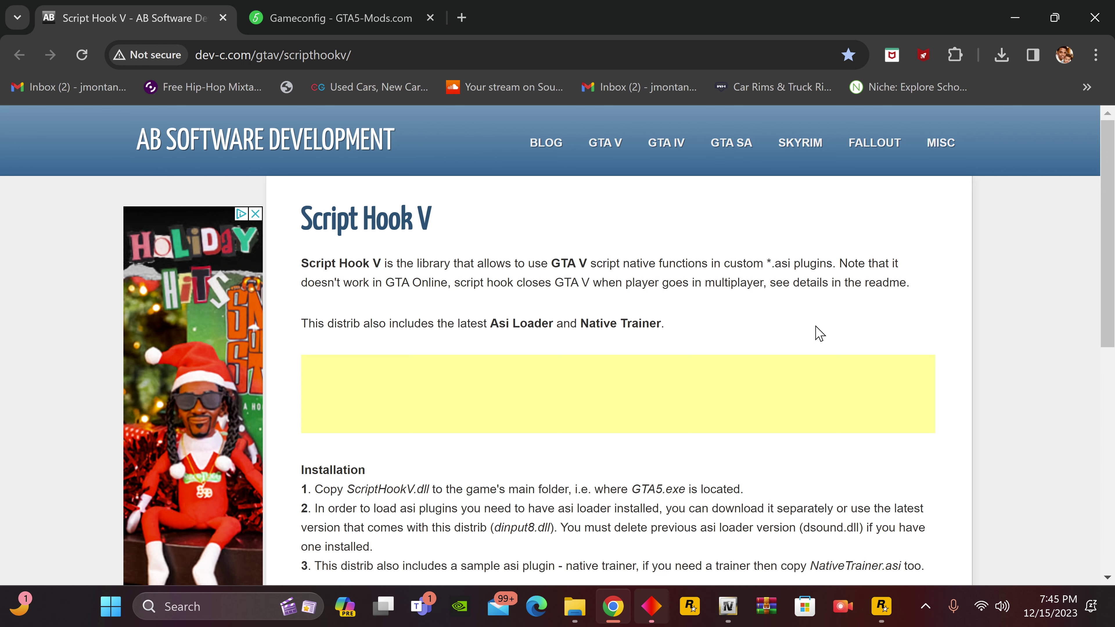
Scroll down the dev-c.com Script Hook V page to the v1.0.3095.0 download table.
{"action": "scroll", "coordinate": [820, 334], "scroll_direction": "down", "scroll_amount": 2}
{"action": "scroll", "coordinate": [819, 334], "scroll_direction": "down", "scroll_amount": 2}
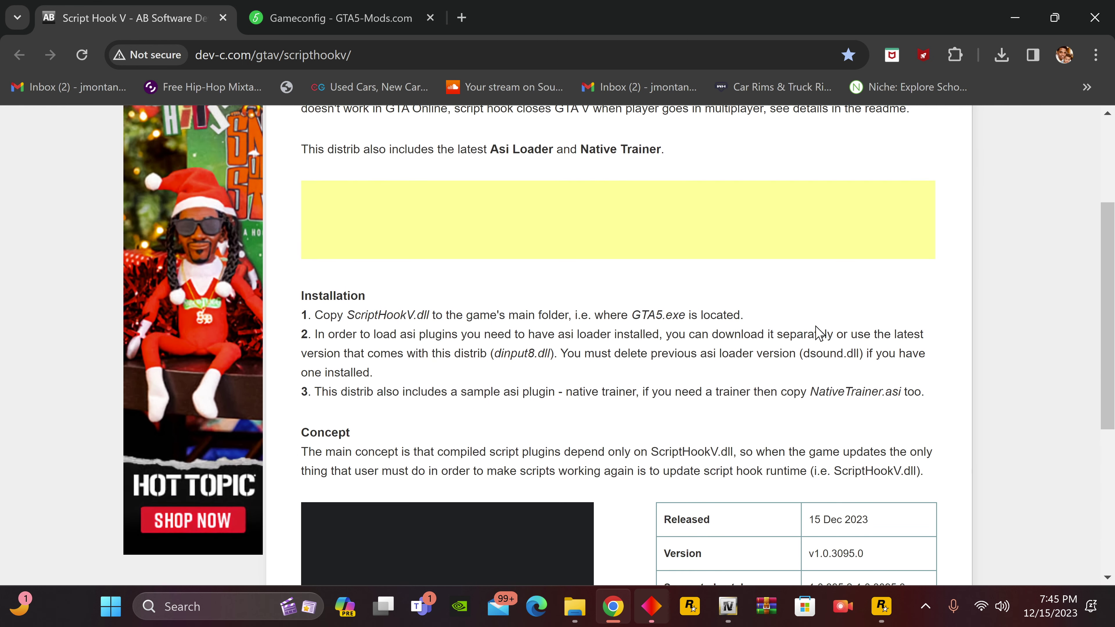
{"action": "scroll", "coordinate": [820, 334], "scroll_direction": "down", "scroll_amount": 2}
{"action": "scroll", "coordinate": [911, 488], "scroll_direction": "down", "scroll_amount": 2}
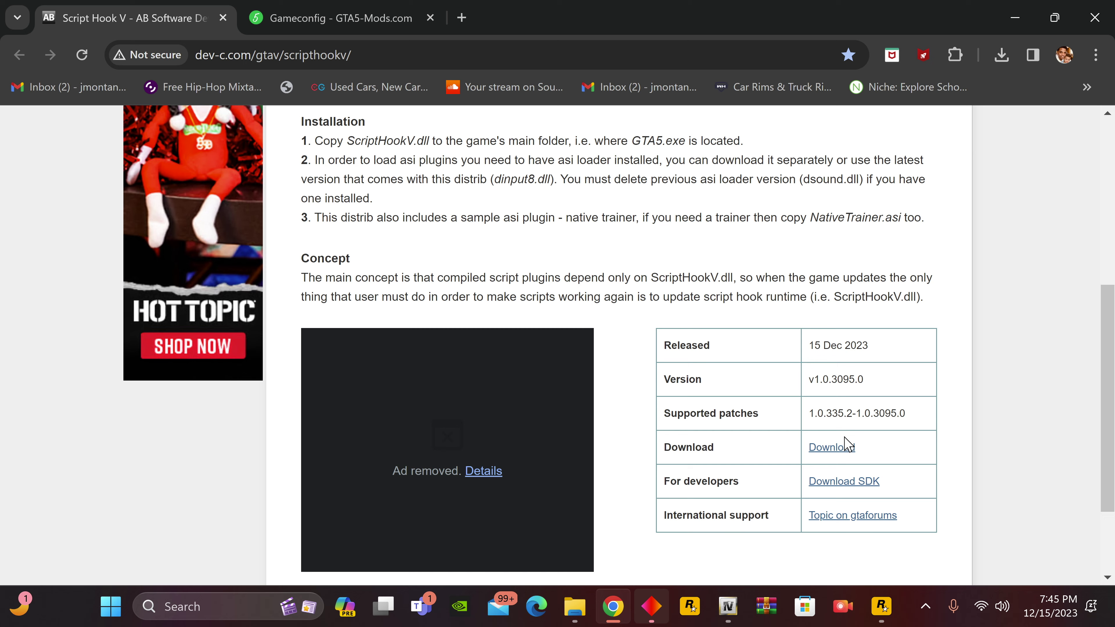
Check the Gameconfig v32 entry in GTA5-Mods.com's All Versions list, then return to Script Hook V.
{"action": "left_click", "coordinate": [295, 6]}
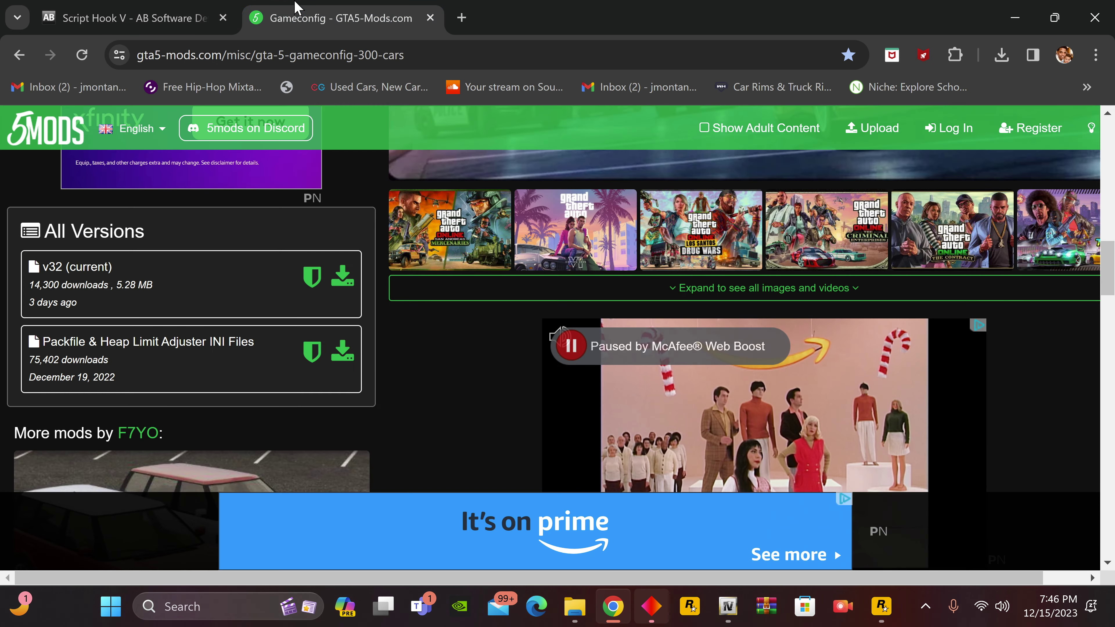
{"action": "scroll", "coordinate": [455, 319], "scroll_direction": "up", "scroll_amount": 6}
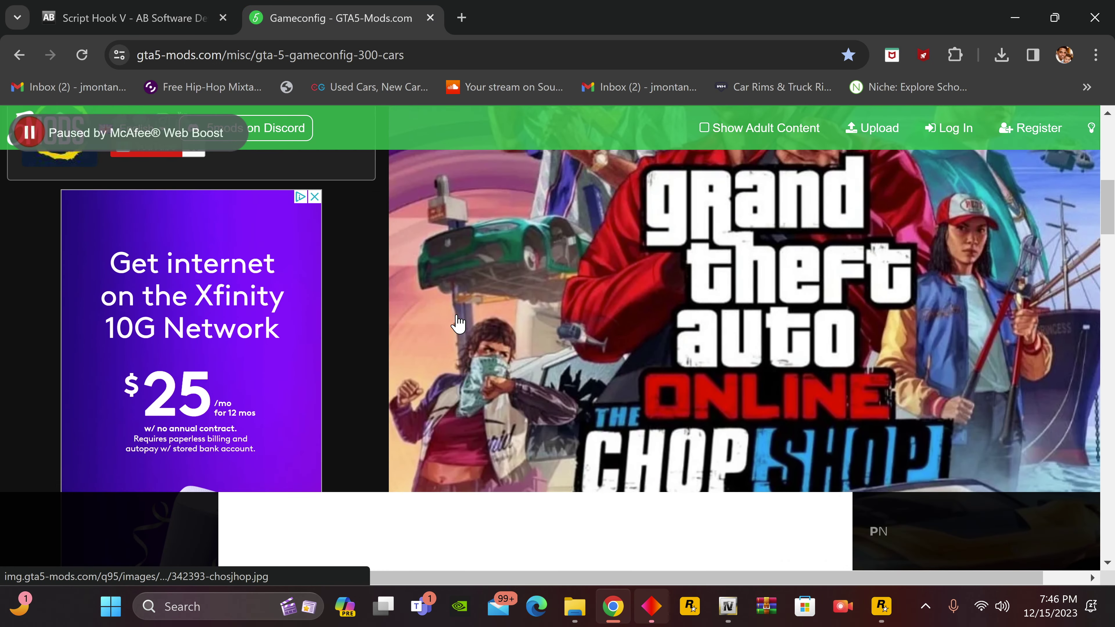
{"action": "scroll", "coordinate": [457, 321], "scroll_direction": "up", "scroll_amount": 5}
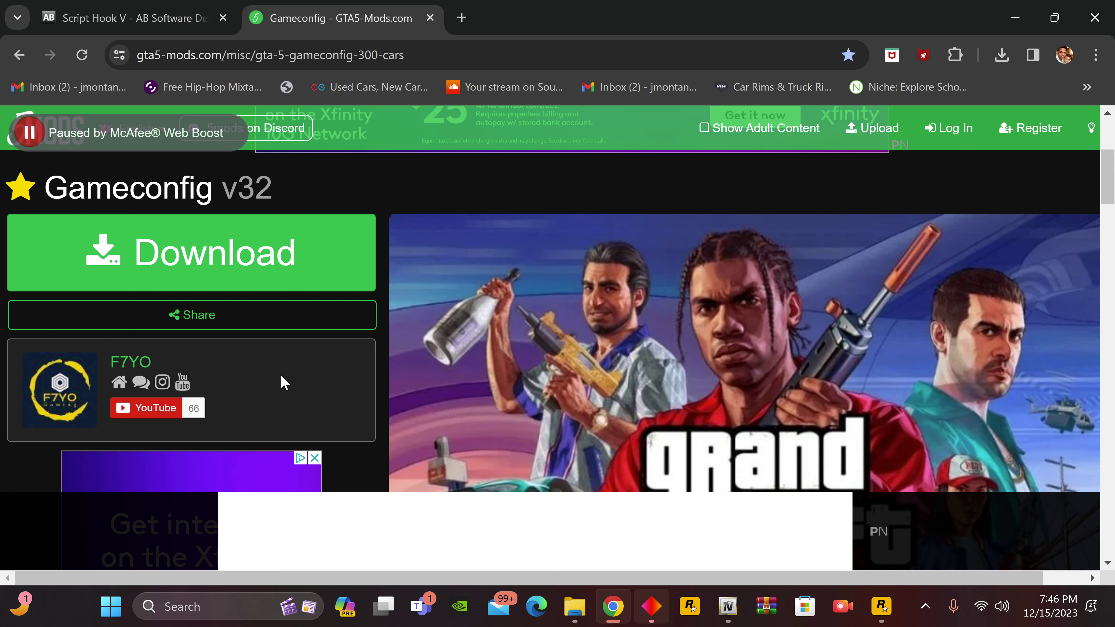
{"action": "scroll", "coordinate": [404, 354], "scroll_direction": "down", "scroll_amount": 10}
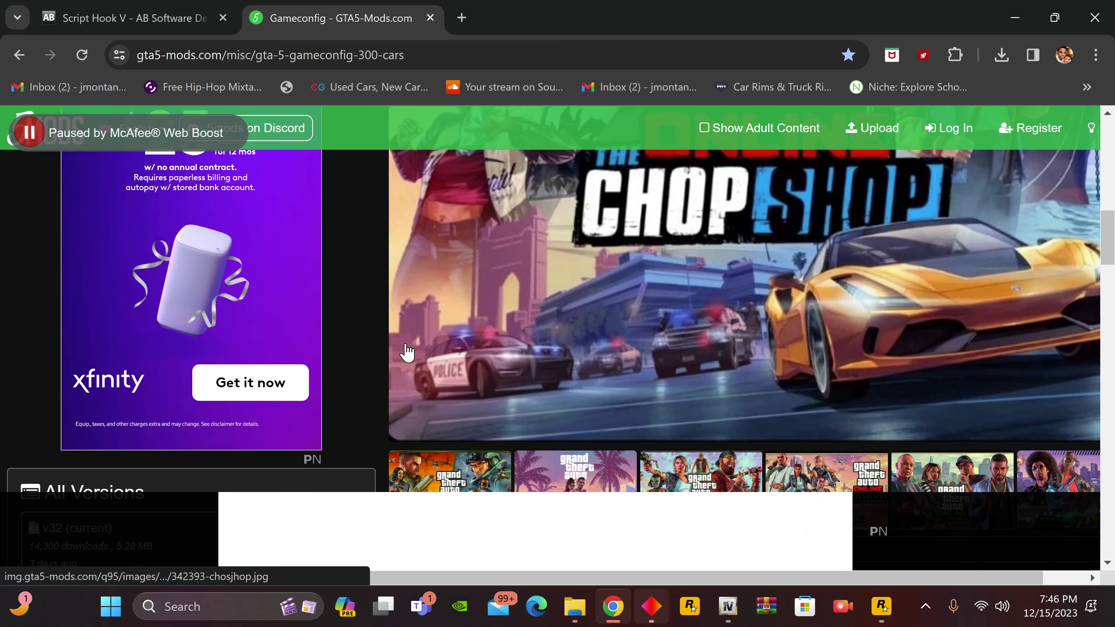
{"action": "scroll", "coordinate": [406, 351], "scroll_direction": "down", "scroll_amount": 3}
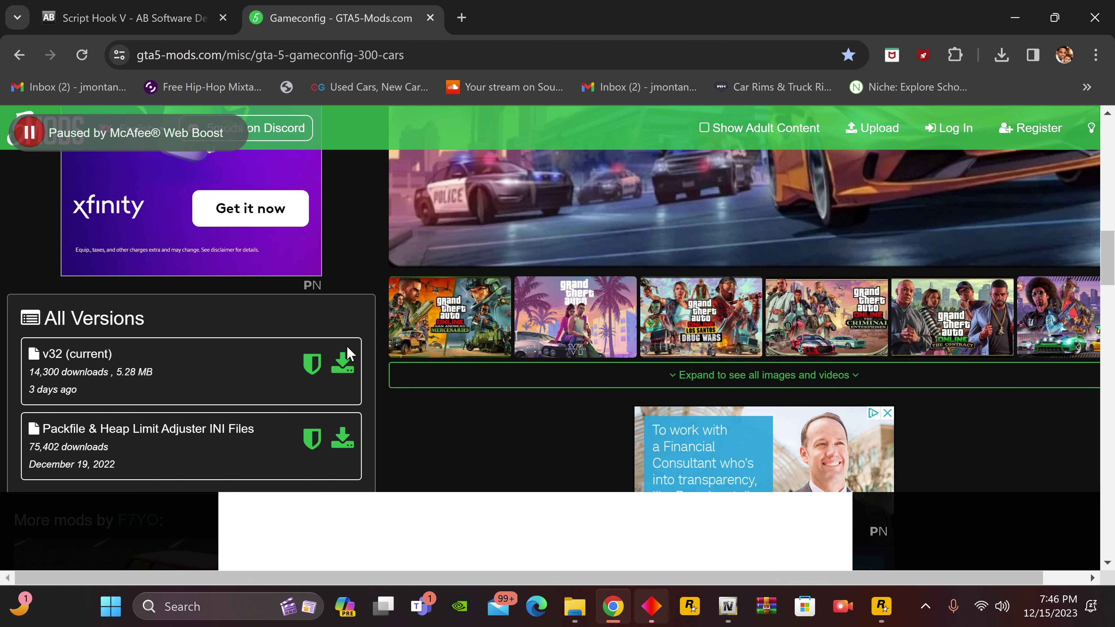
{"action": "left_click", "coordinate": [132, 18]}
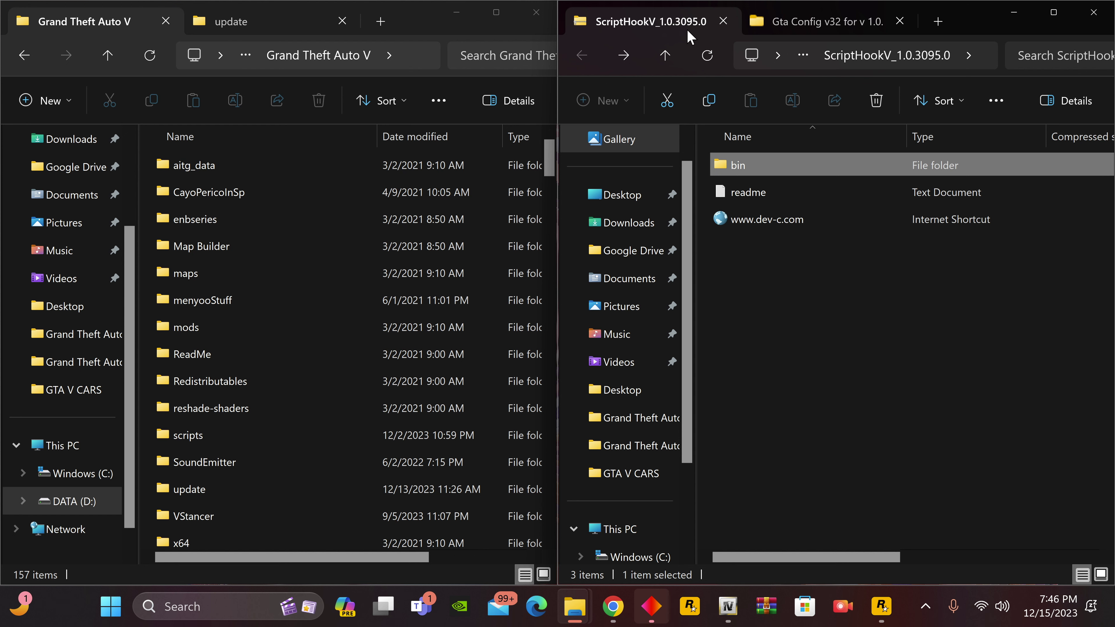
Copy dinput8.dll and ScriptHookV.dll from bin into the Grand Theft Auto V folder, replacing existing copies.
{"action": "left_click", "coordinate": [836, 21]}
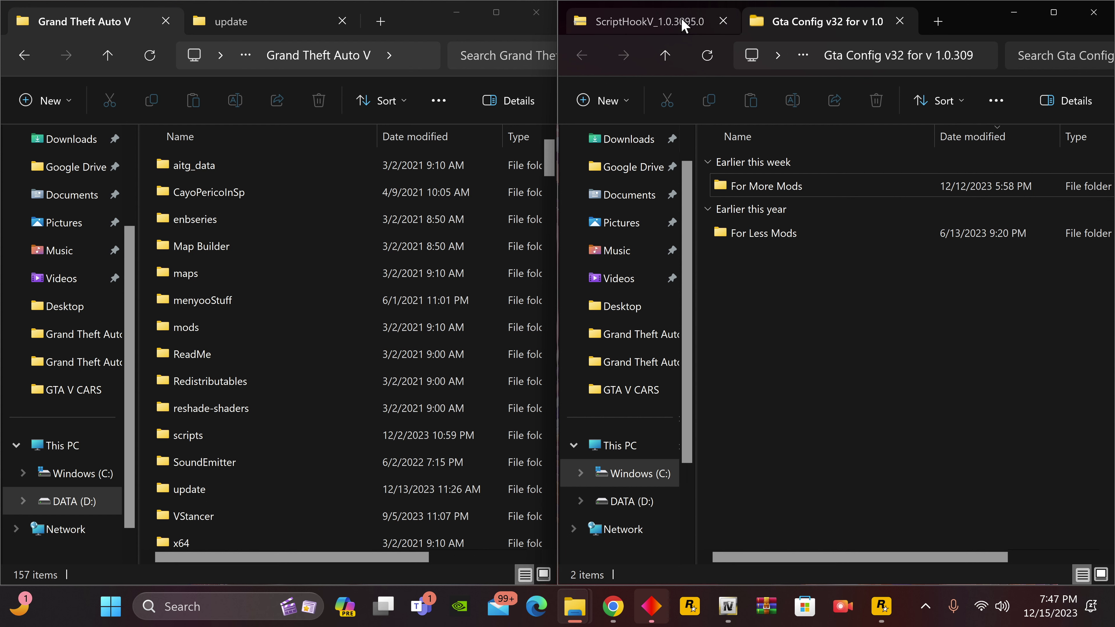
{"action": "left_click", "coordinate": [690, 13]}
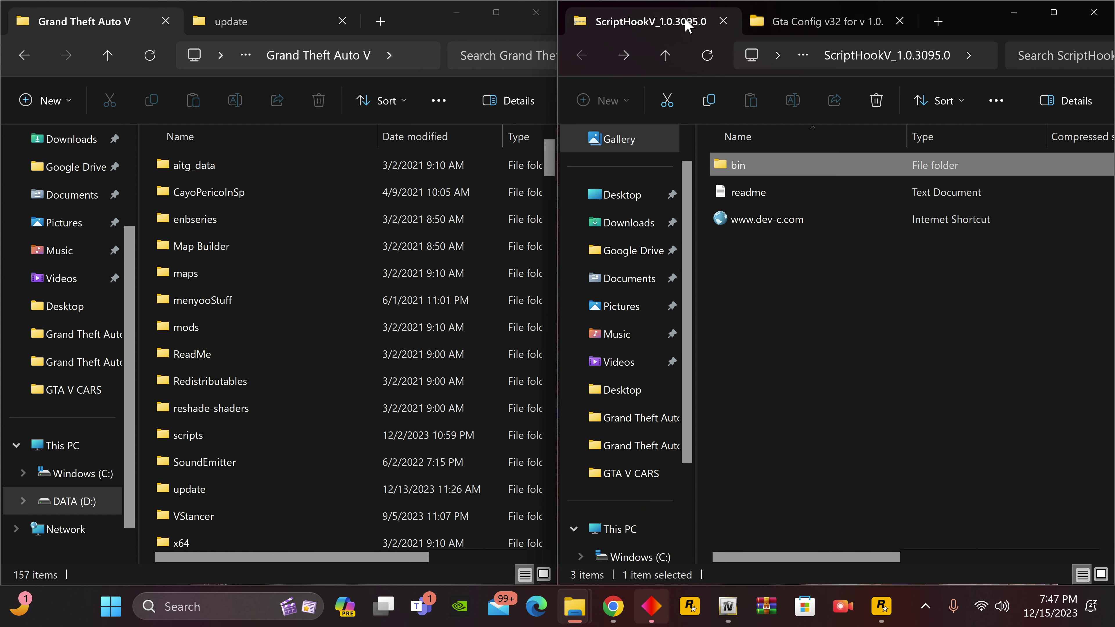
{"action": "double_click", "coordinate": [768, 178]}
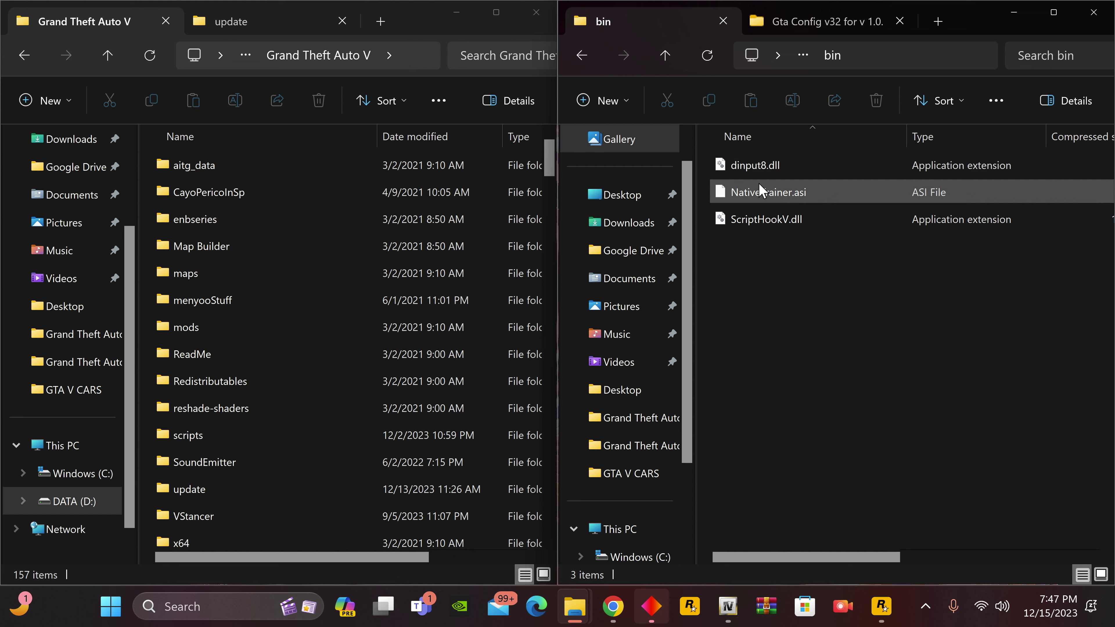
{"action": "left_click", "coordinate": [761, 167]}
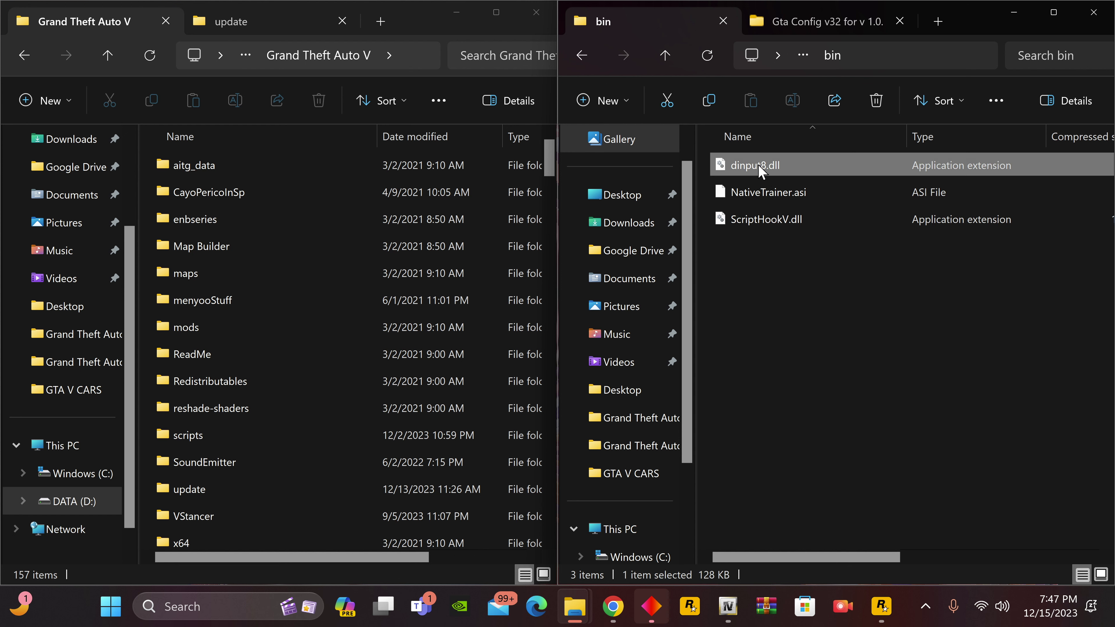
{"action": "left_click", "coordinate": [763, 217], "text": "ctrl"}
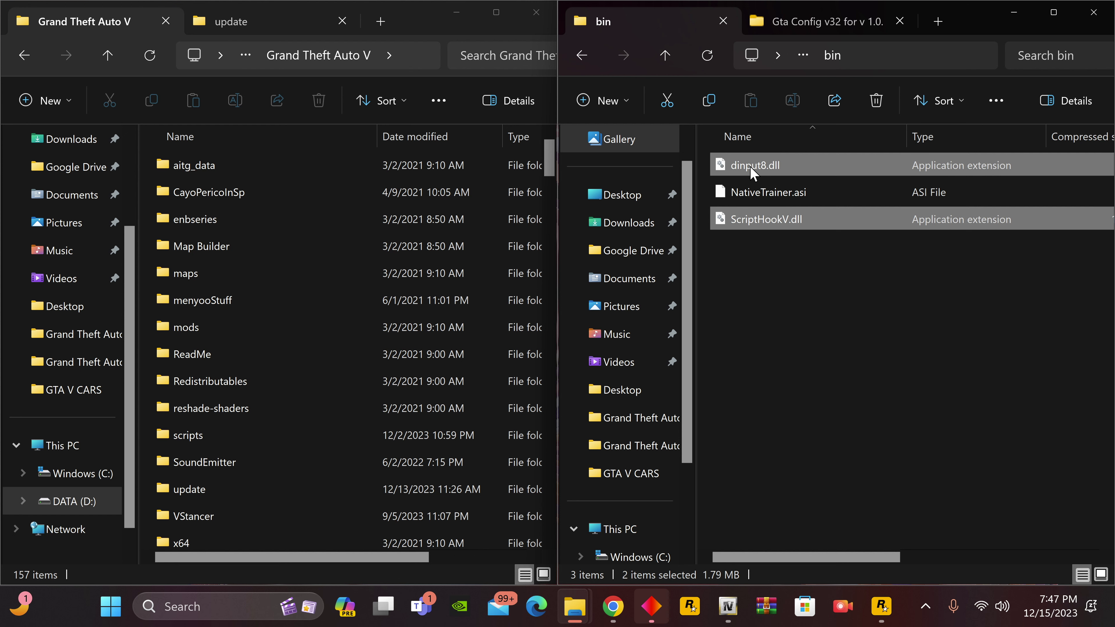
{"action": "left_click_drag", "start_coordinate": [752, 166], "coordinate": [142, 324]}
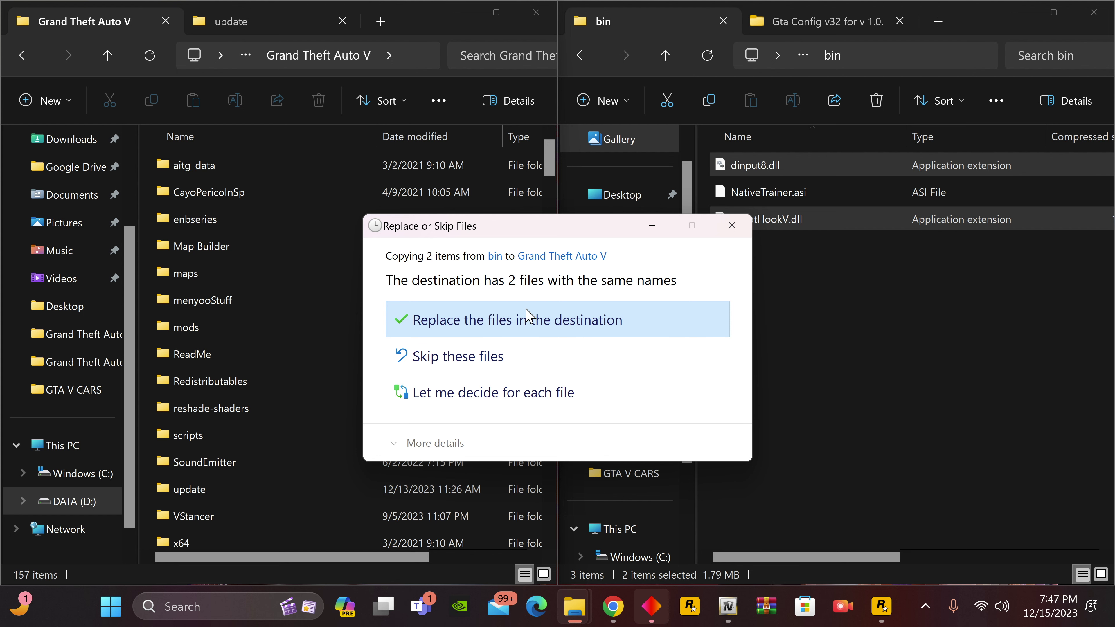
{"action": "left_click", "coordinate": [731, 225]}
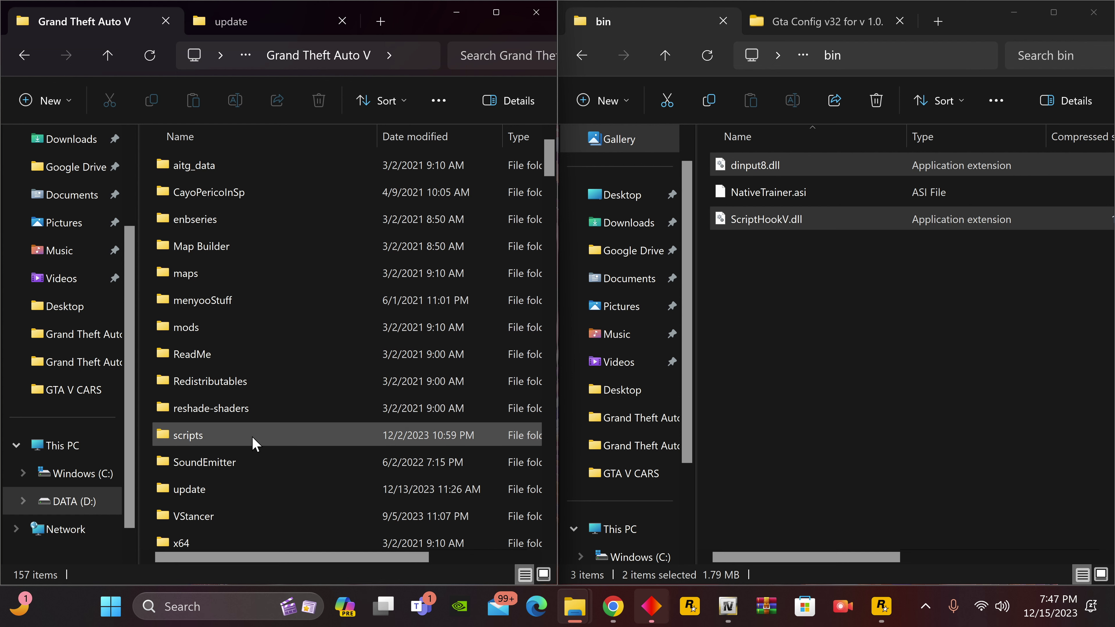
Open the game's update folder and try copying update2.rpf to the desktop, cancelling the replace.
{"action": "scroll", "coordinate": [246, 443], "scroll_direction": "down", "scroll_amount": 1}
{"action": "double_click", "coordinate": [210, 437]}
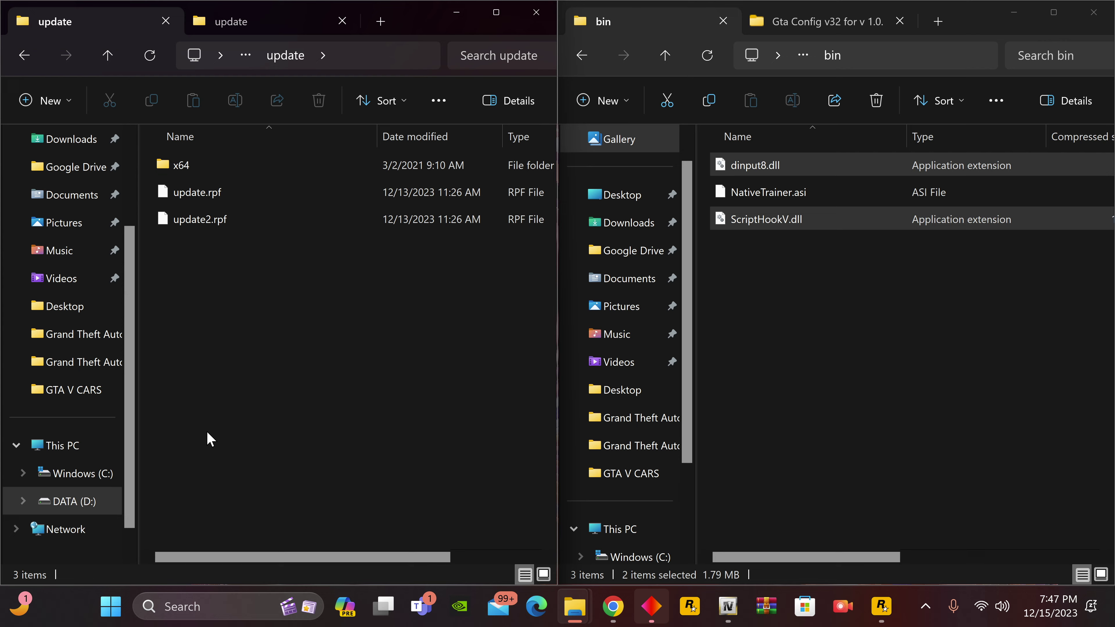
{"action": "left_click_drag", "start_coordinate": [425, 18], "coordinate": [1113, 132]}
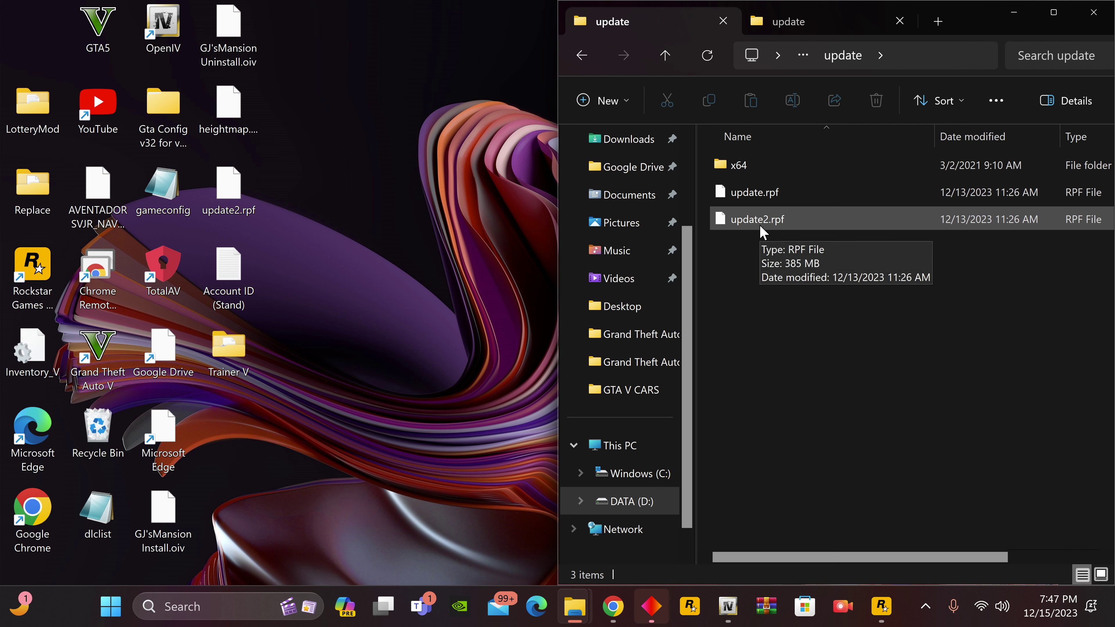
{"action": "left_click_drag", "start_coordinate": [763, 233], "coordinate": [391, 361]}
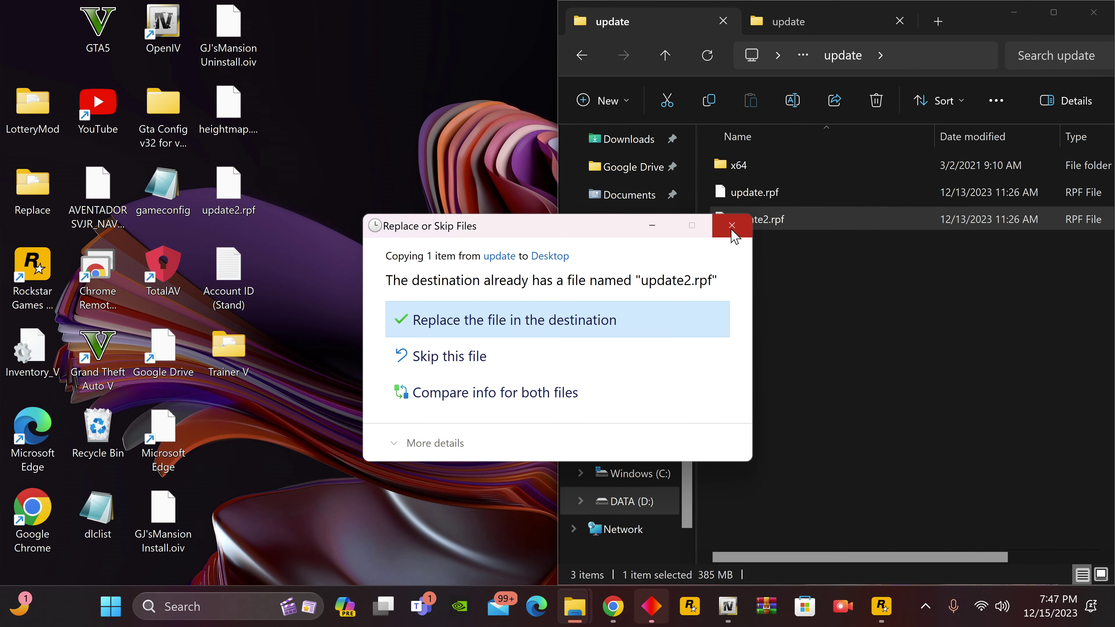
{"action": "left_click", "coordinate": [732, 225]}
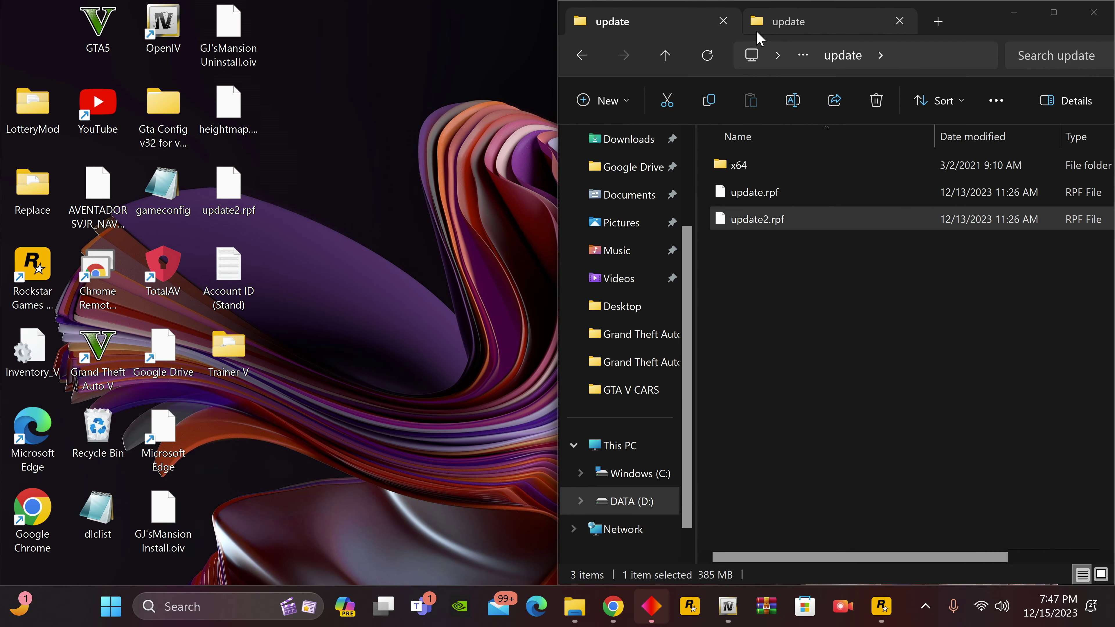
Return to the Grand Theft Auto V folder, minimize it, and select the desktop Gta Config v32 folder.
{"action": "left_click", "coordinate": [583, 55]}
{"action": "left_click_drag", "start_coordinate": [991, 20], "coordinate": [424, 5]}
{"action": "left_click", "coordinate": [816, 22]}
{"action": "left_click", "coordinate": [529, 38]}
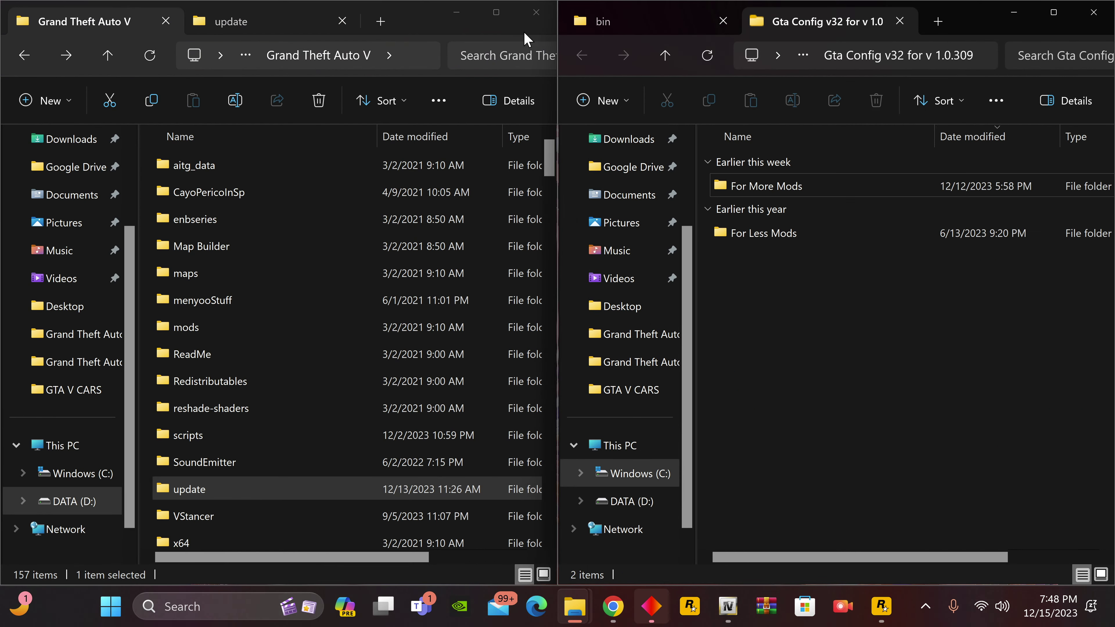
{"action": "left_click", "coordinate": [455, 20]}
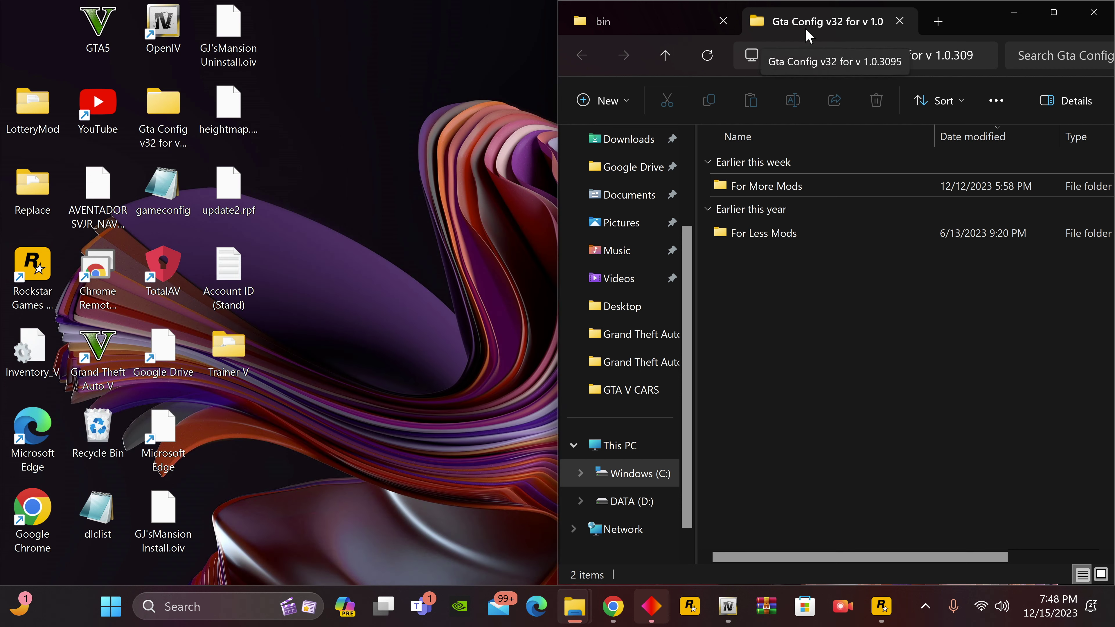
{"action": "left_click", "coordinate": [163, 110]}
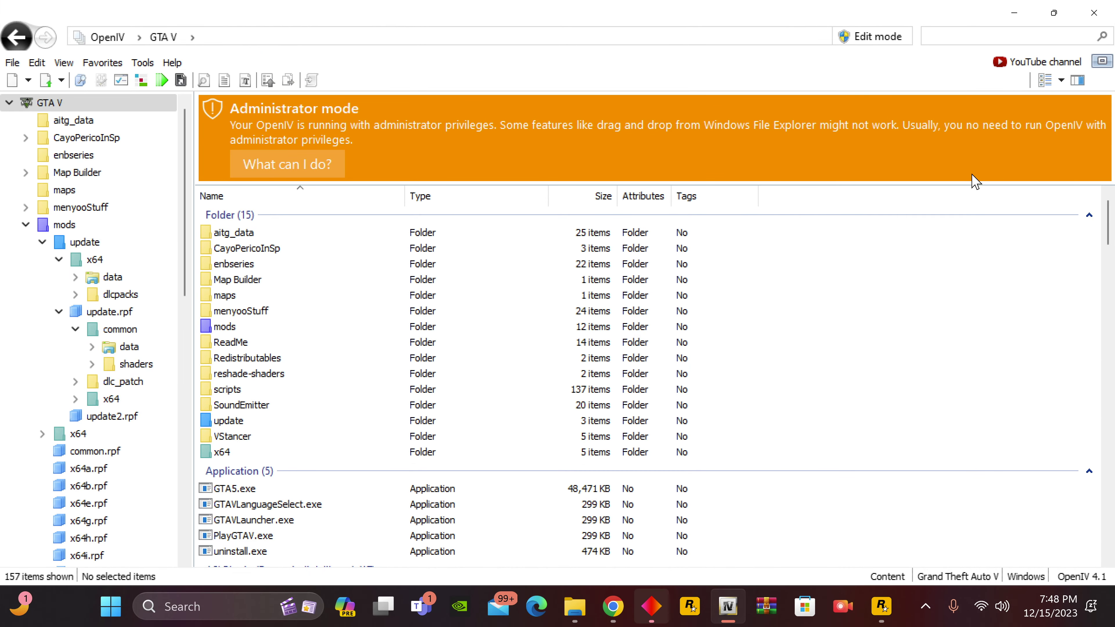
Turn on OpenIV edit mode and open the mods\update folder.
{"action": "left_click", "coordinate": [876, 37]}
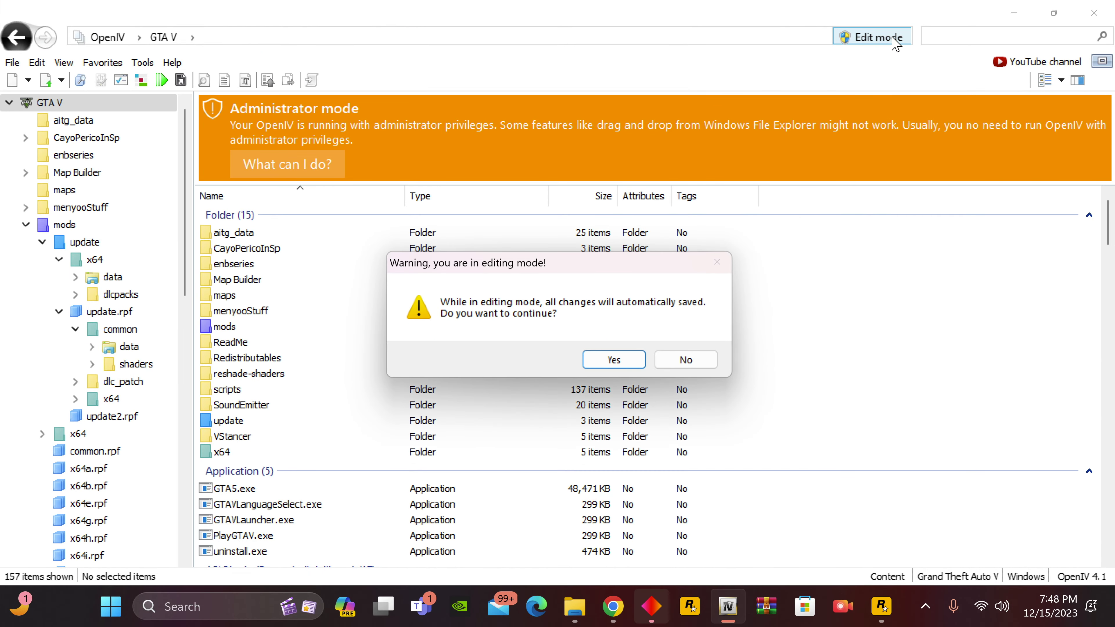
{"action": "left_click", "coordinate": [615, 361]}
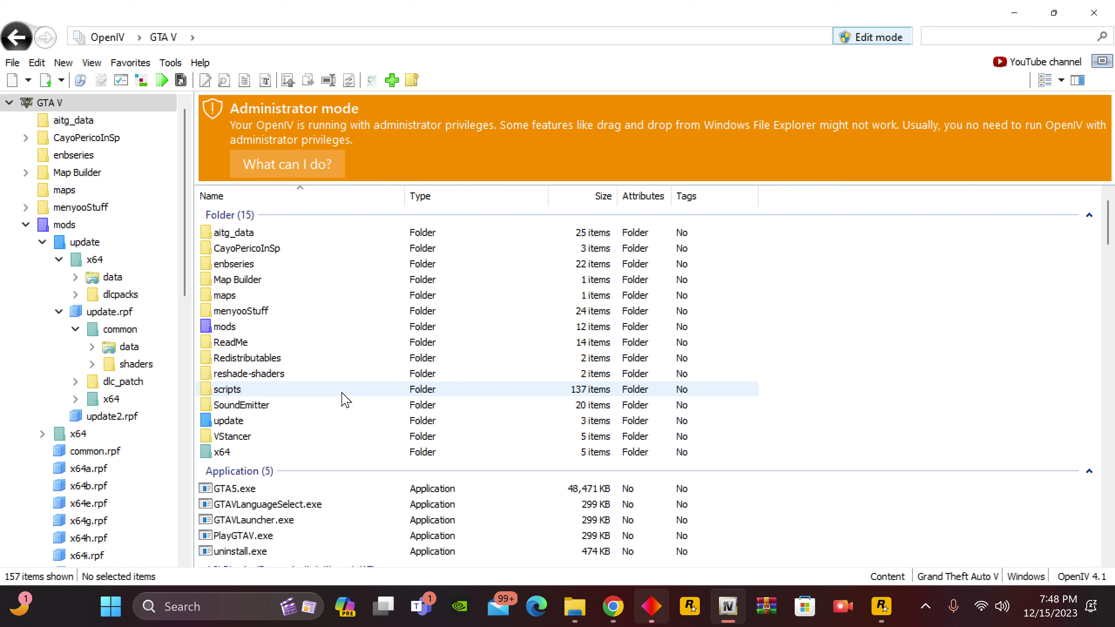
{"action": "double_click", "coordinate": [294, 332]}
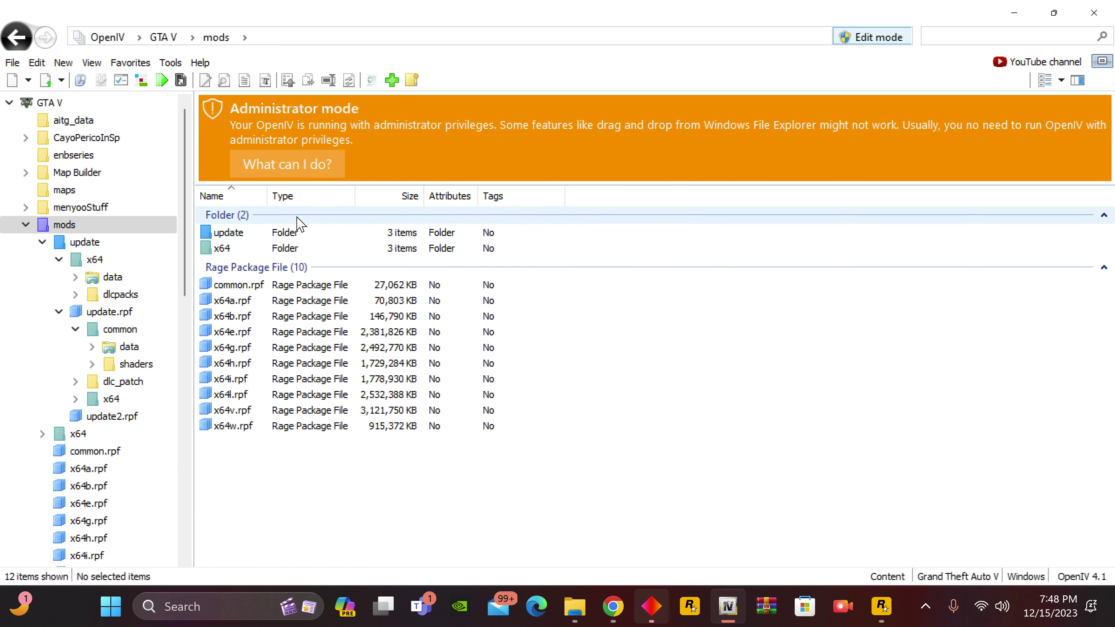
{"action": "double_click", "coordinate": [284, 238]}
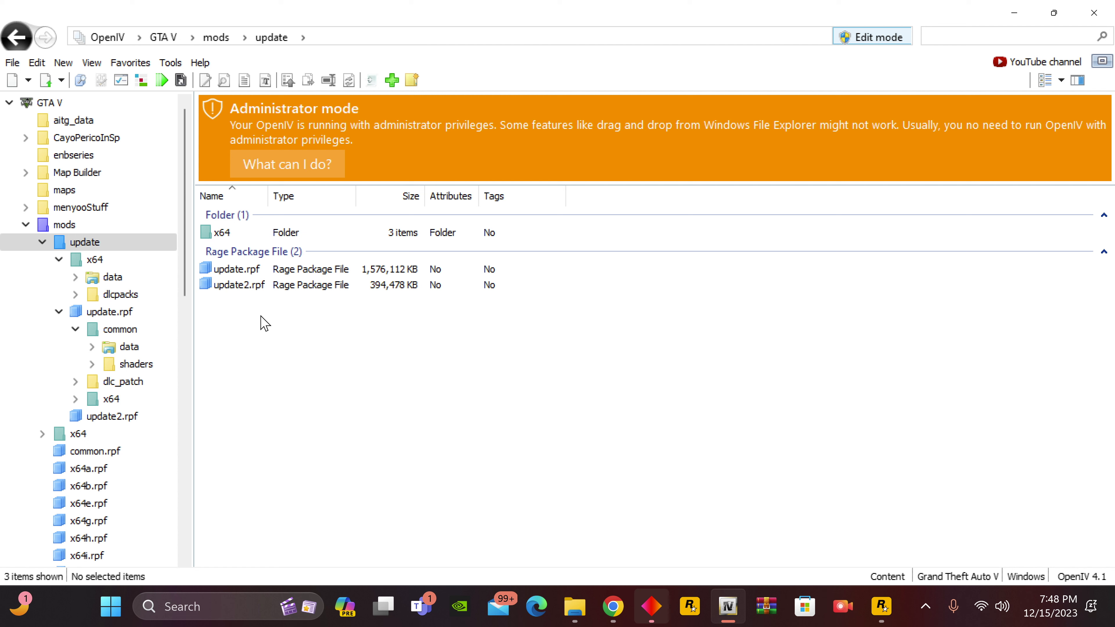
Start adding update2.rpf from the Desktop, then cancel without adding it.
{"action": "left_click", "coordinate": [392, 79]}
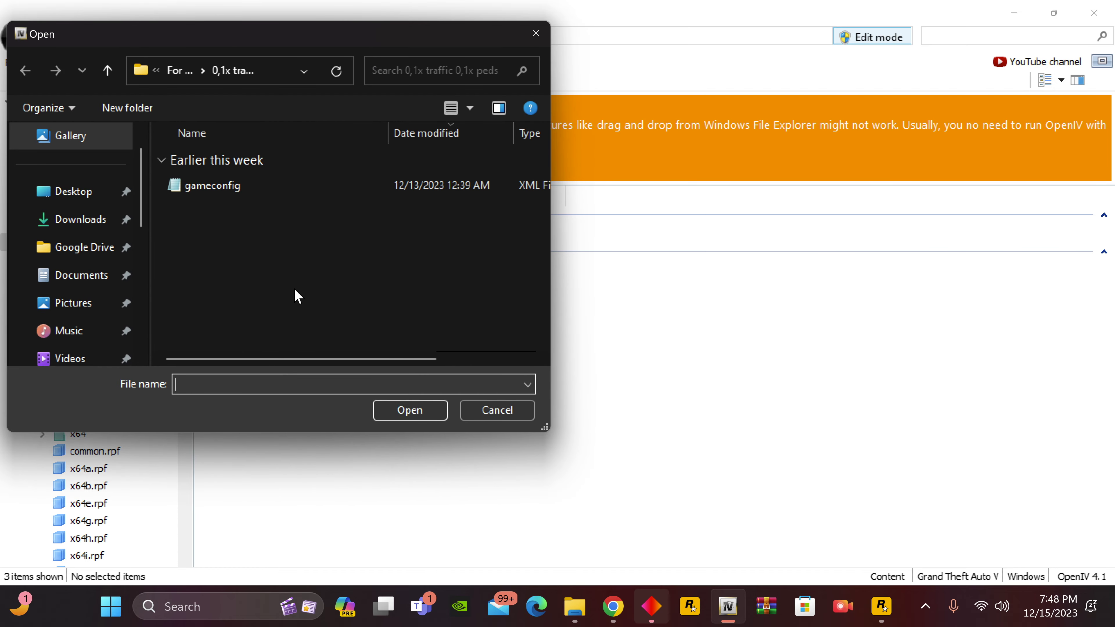
{"action": "left_click", "coordinate": [83, 196]}
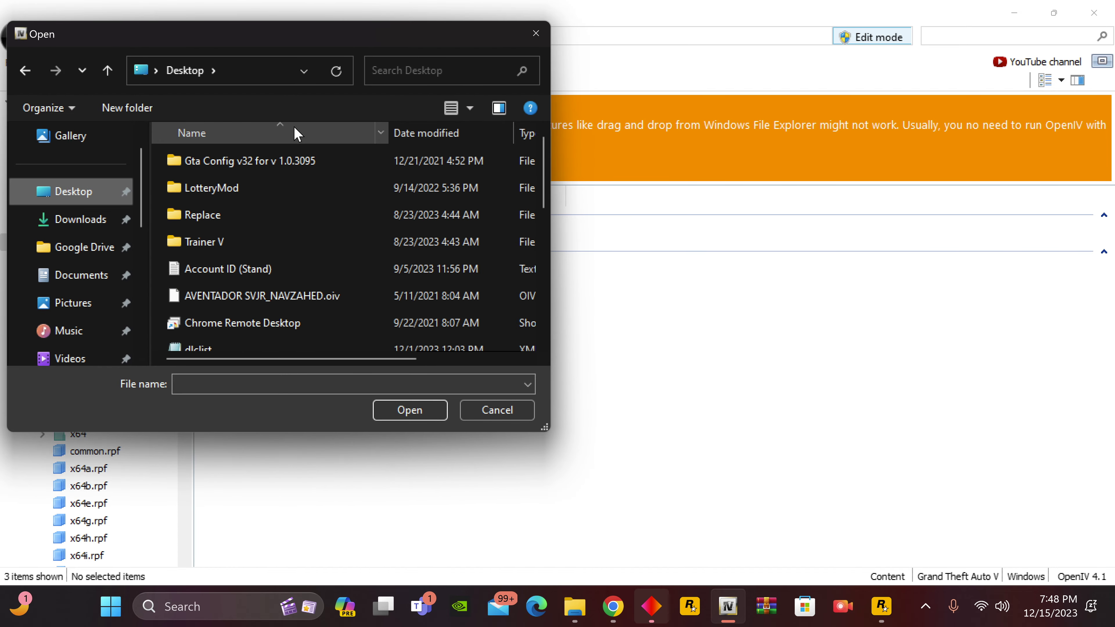
{"action": "scroll", "coordinate": [386, 218], "scroll_direction": "down", "scroll_amount": 5}
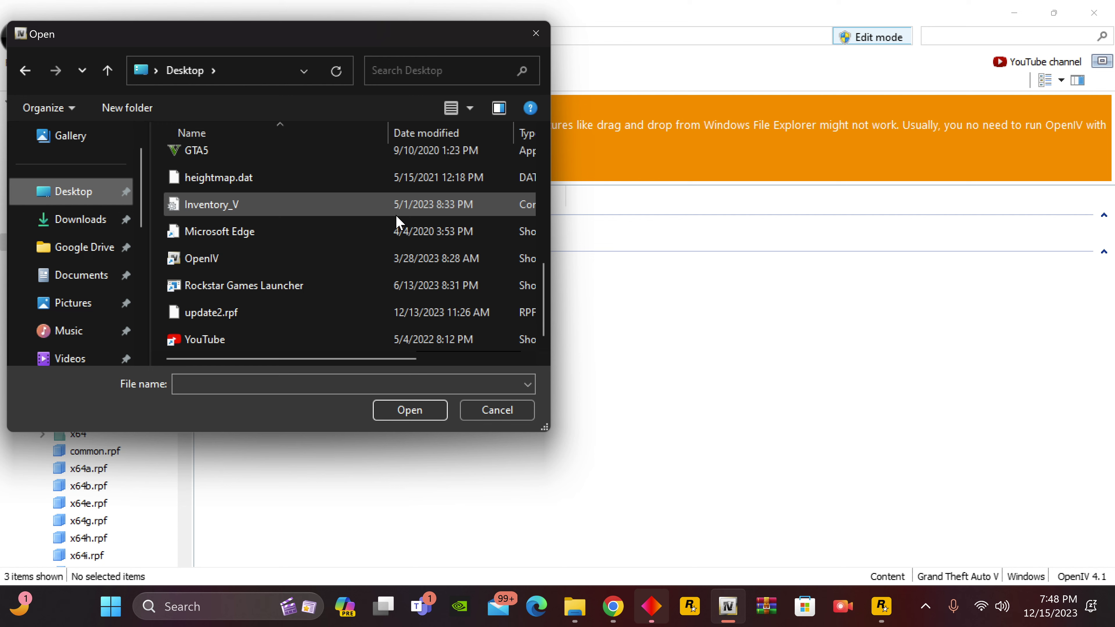
{"action": "left_click", "coordinate": [307, 312]}
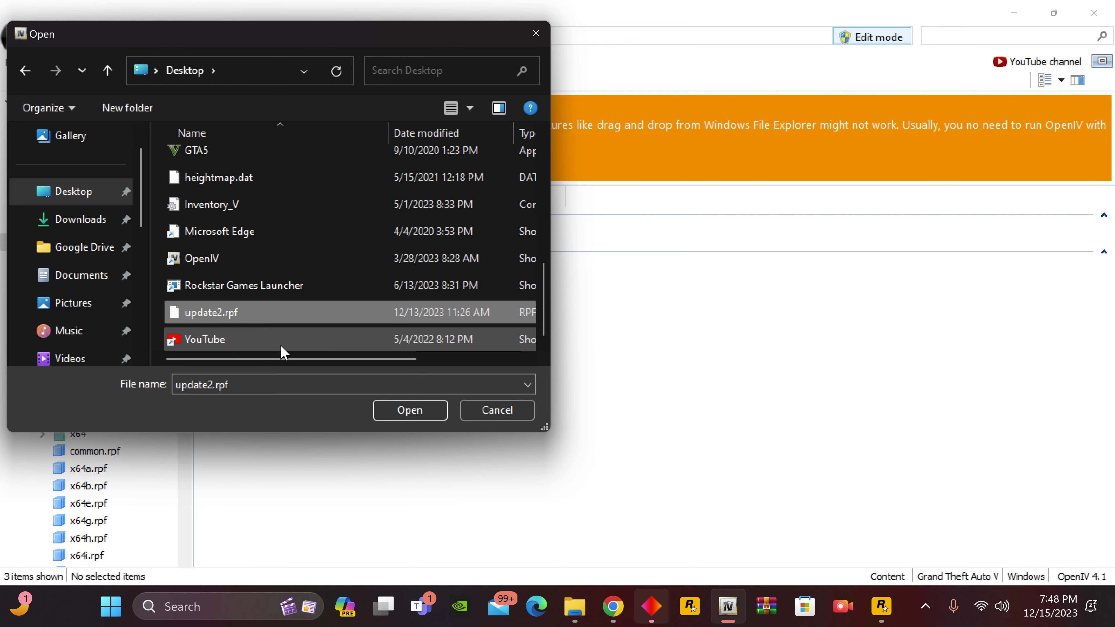
{"action": "left_click", "coordinate": [475, 411]}
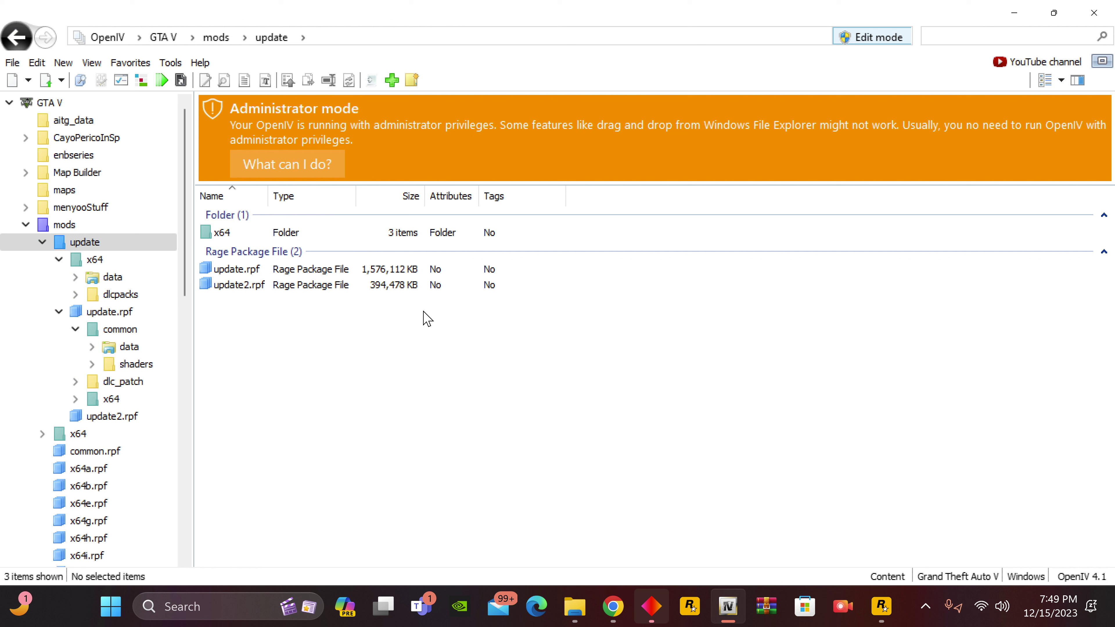
Open update.rpf > common > data and select gameconfig.xml.
{"action": "double_click", "coordinate": [279, 273]}
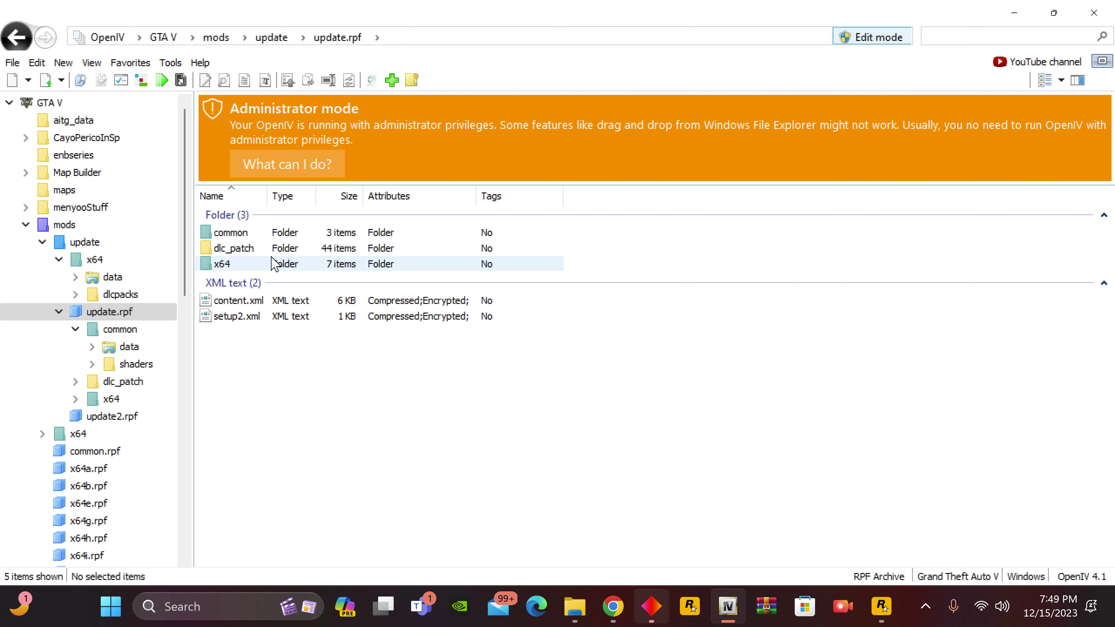
{"action": "left_click", "coordinate": [263, 236]}
{"action": "double_click", "coordinate": [264, 237]}
{"action": "double_click", "coordinate": [266, 232]}
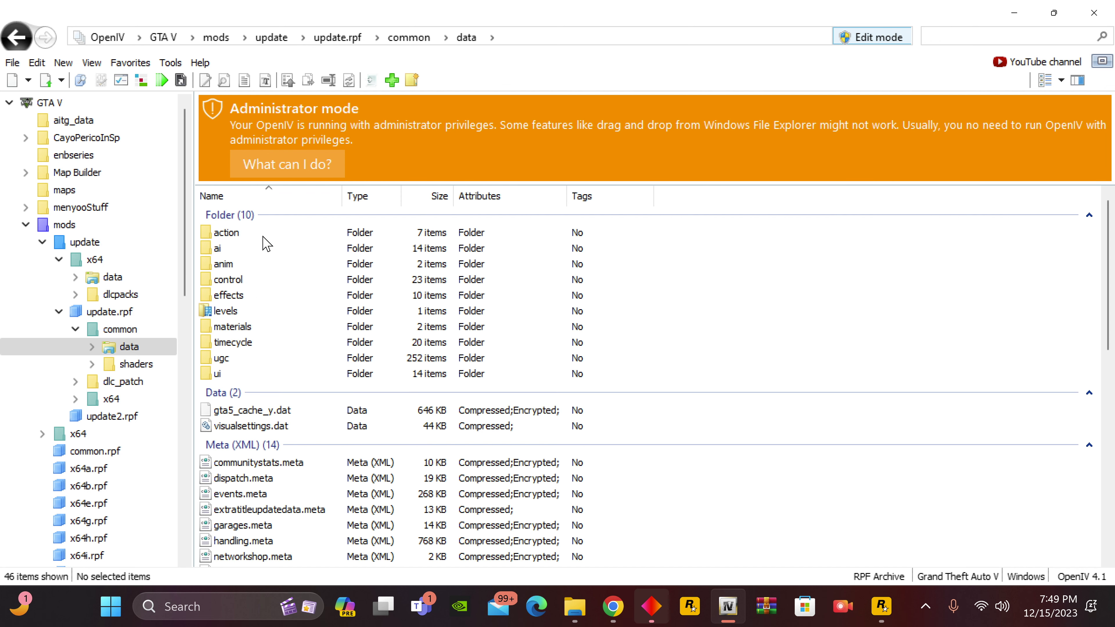
{"action": "scroll", "coordinate": [579, 270], "scroll_direction": "down", "scroll_amount": 5}
{"action": "scroll", "coordinate": [580, 270], "scroll_direction": "down", "scroll_amount": 5}
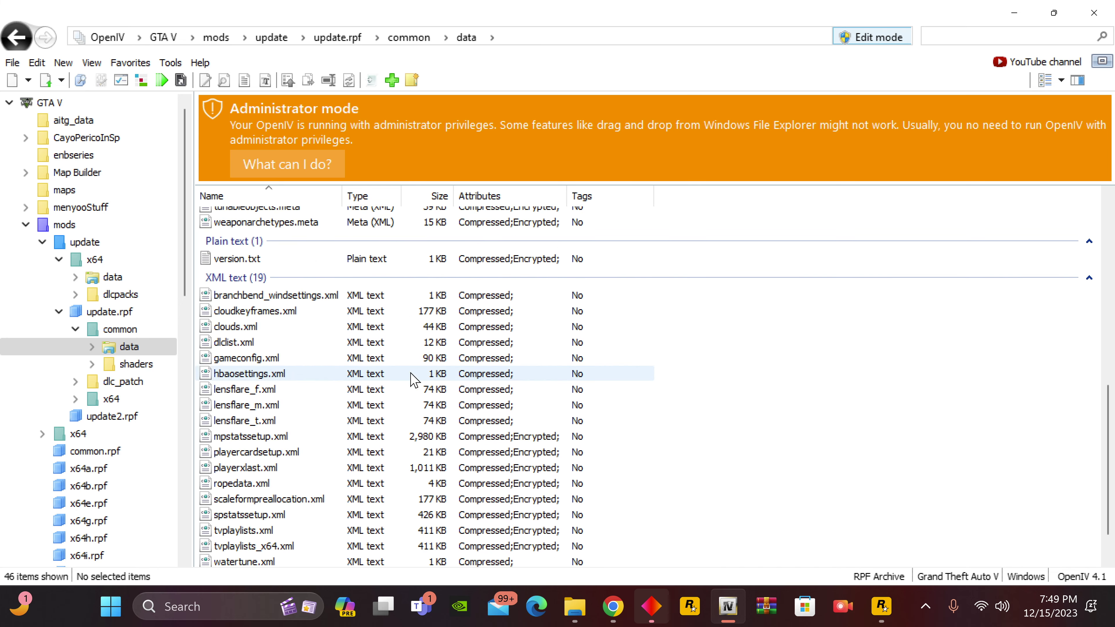
{"action": "left_click", "coordinate": [276, 363]}
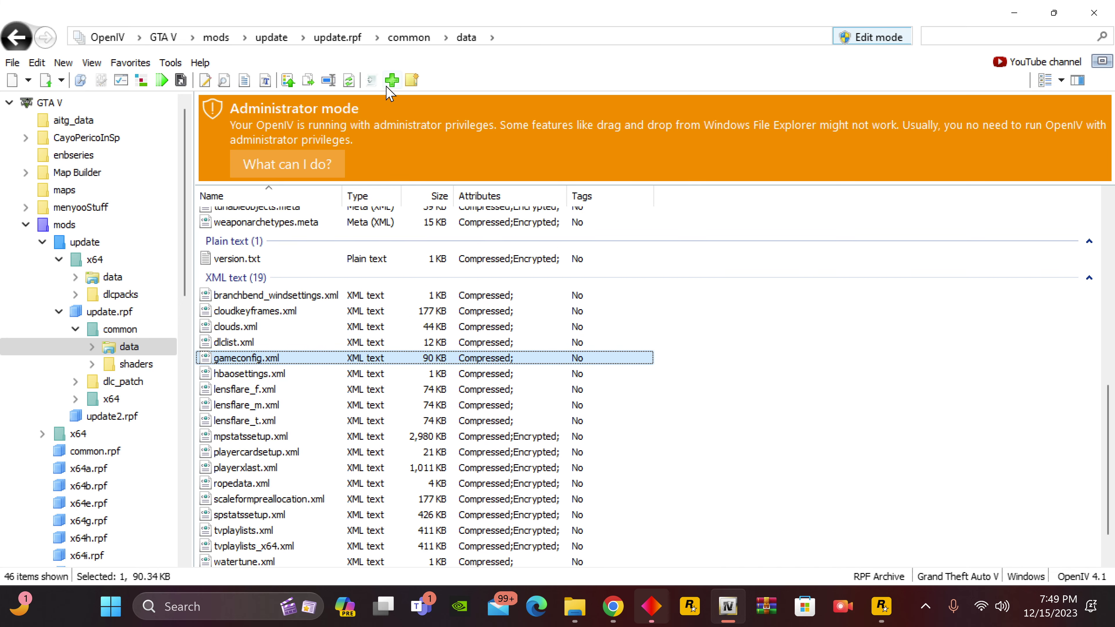
Import gameconfig from Desktop\Gta Config v32\For More Mods\0,1x traffic 0,1x peds, then minimize OpenIV.
{"action": "left_click", "coordinate": [391, 79]}
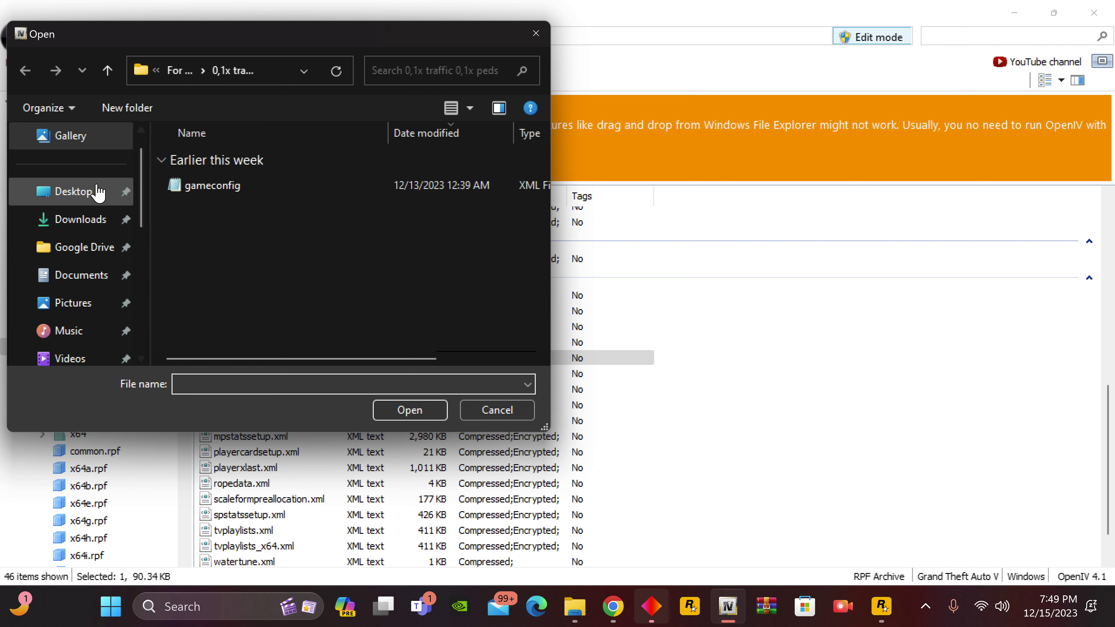
{"action": "left_click", "coordinate": [88, 196]}
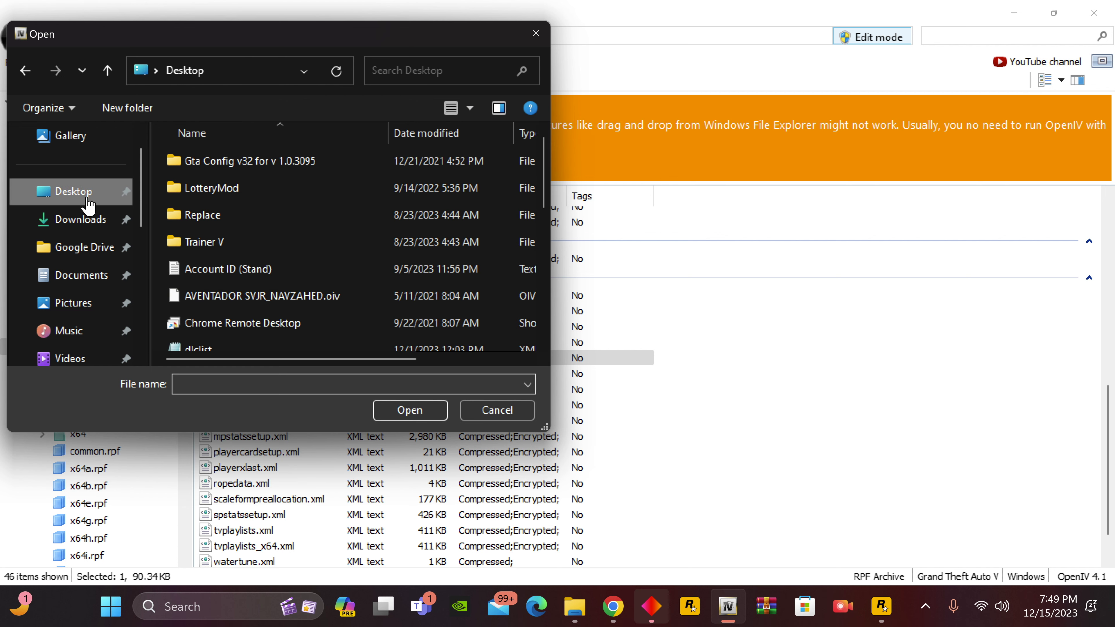
{"action": "double_click", "coordinate": [341, 159]}
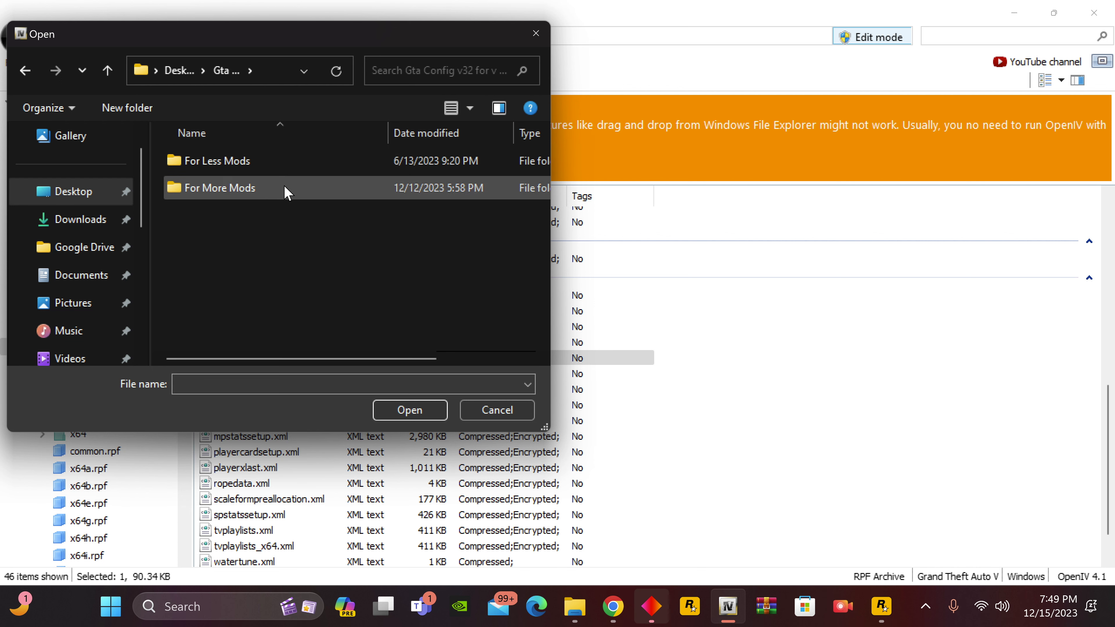
{"action": "double_click", "coordinate": [276, 184]}
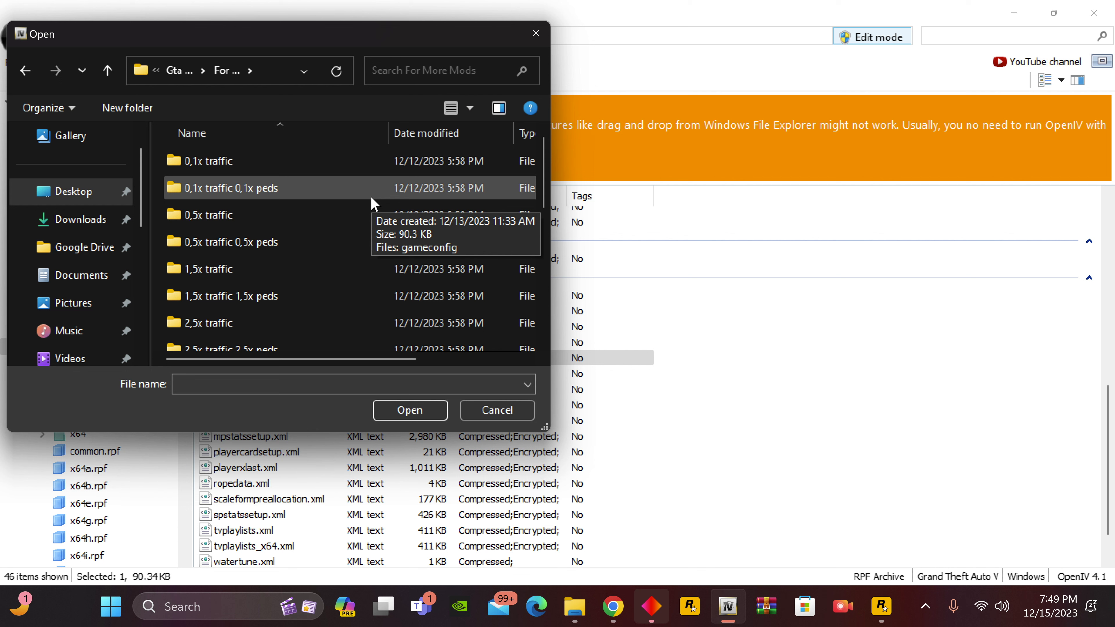
{"action": "double_click", "coordinate": [372, 189]}
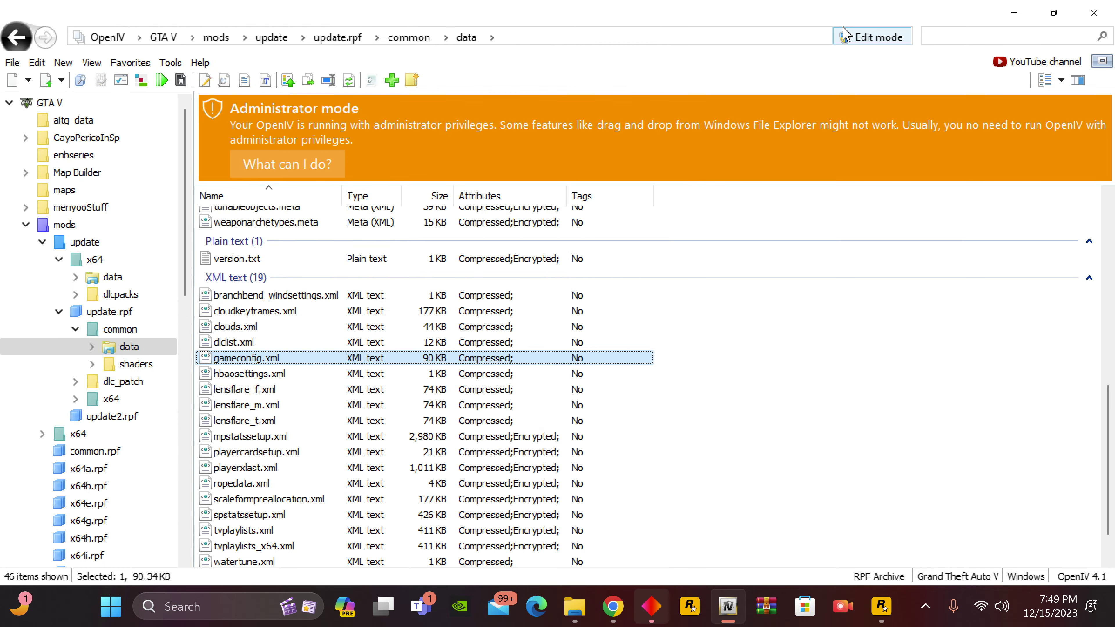
{"action": "left_click", "coordinate": [172, 40]}
{"action": "left_click", "coordinate": [1014, 13]}
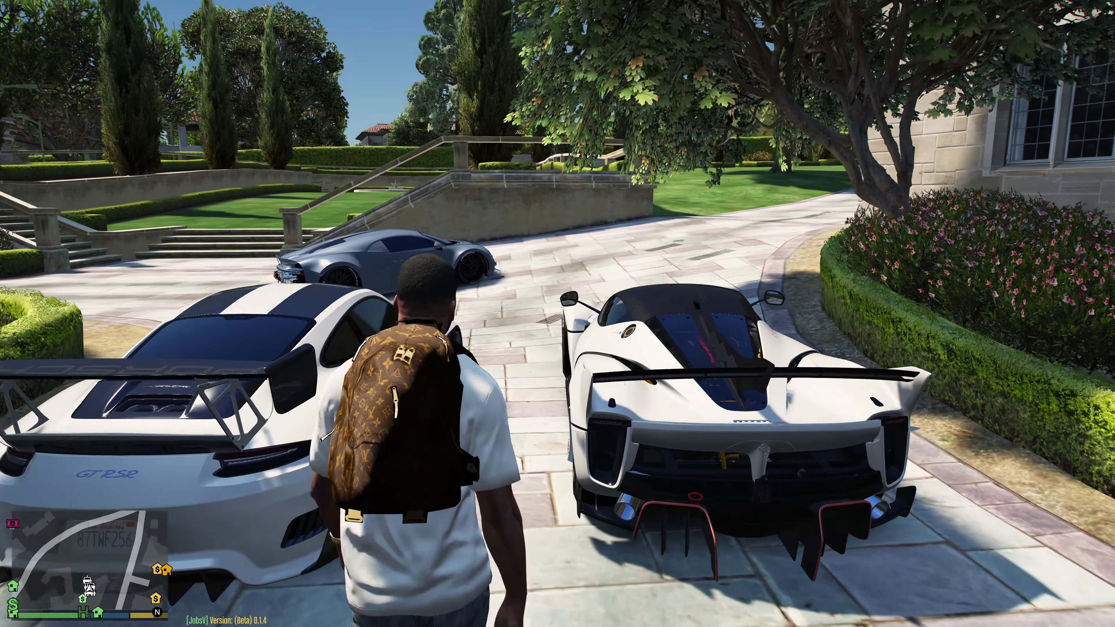
Walk past the modded supercars on the mansion driveway, turning the camera toward the house and garden stairs.
{"action": "key", "text": "w"}
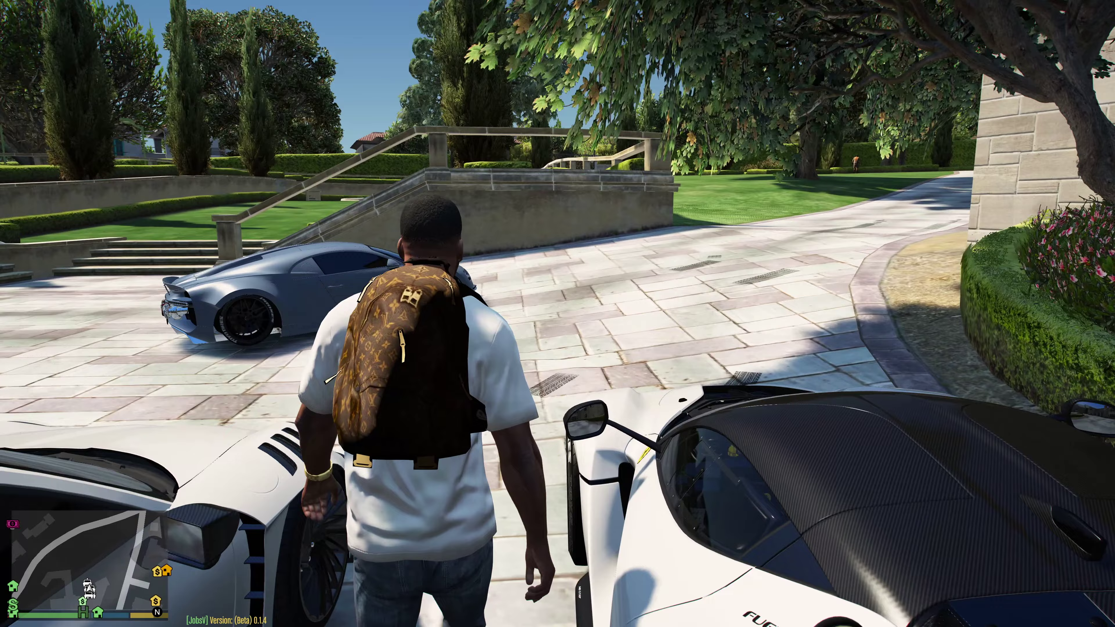
{"action": "key", "text": "w"}
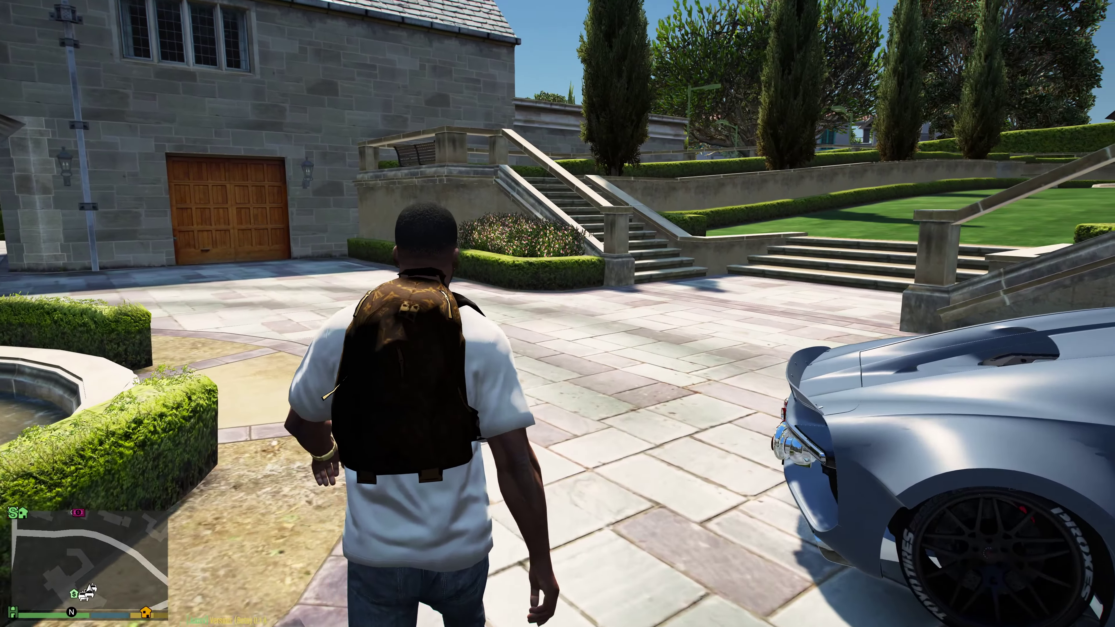
{"action": "key", "text": "w"}
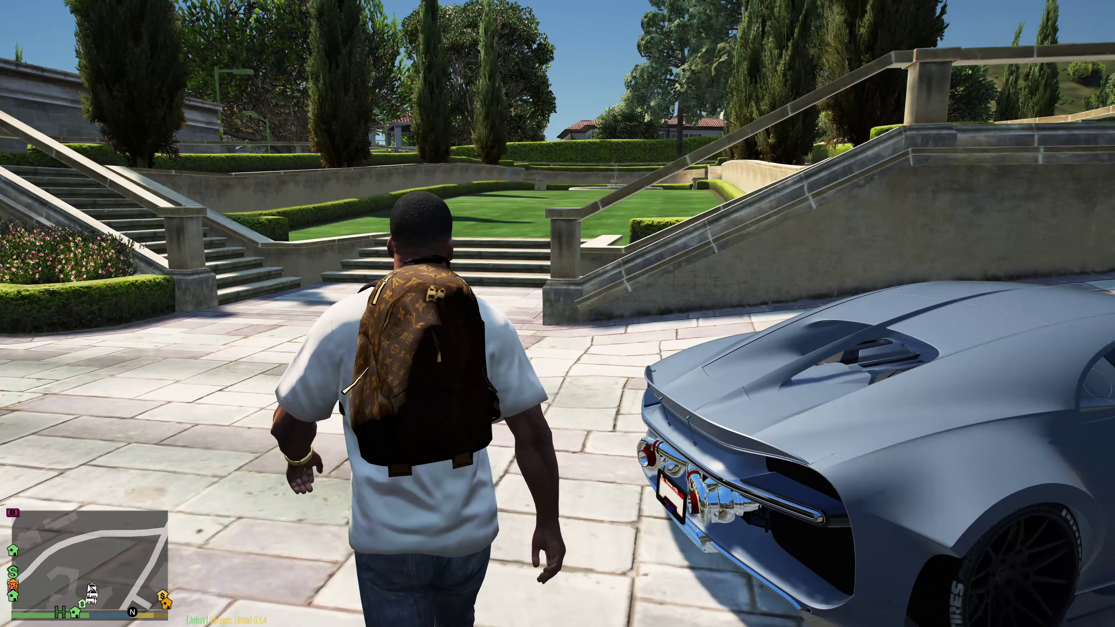
{"action": "key", "text": "w"}
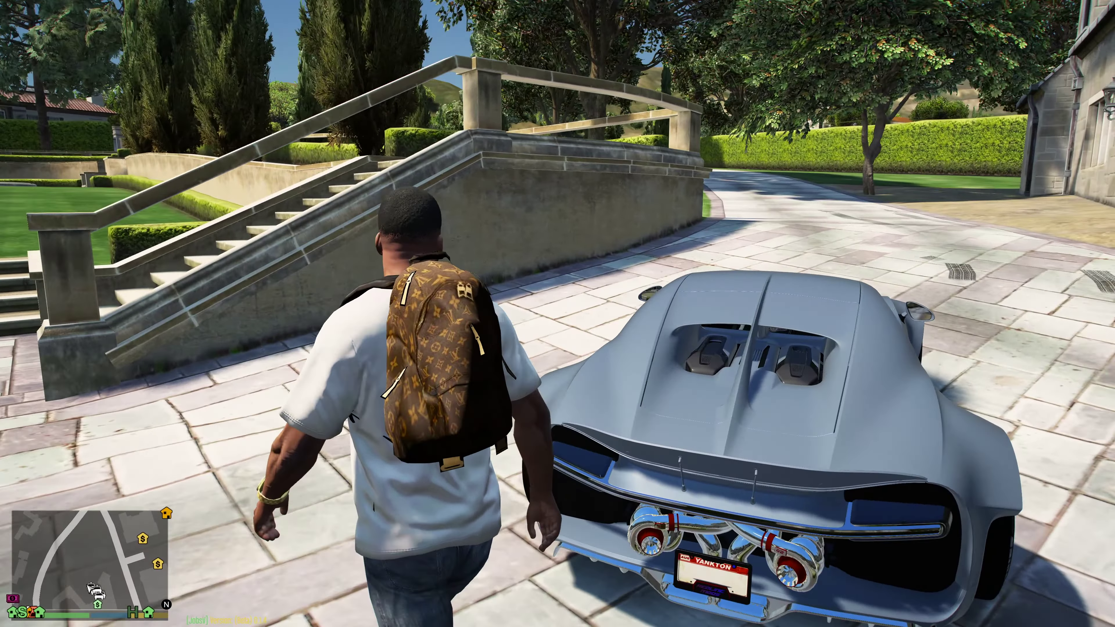
{"action": "key", "text": "w"}
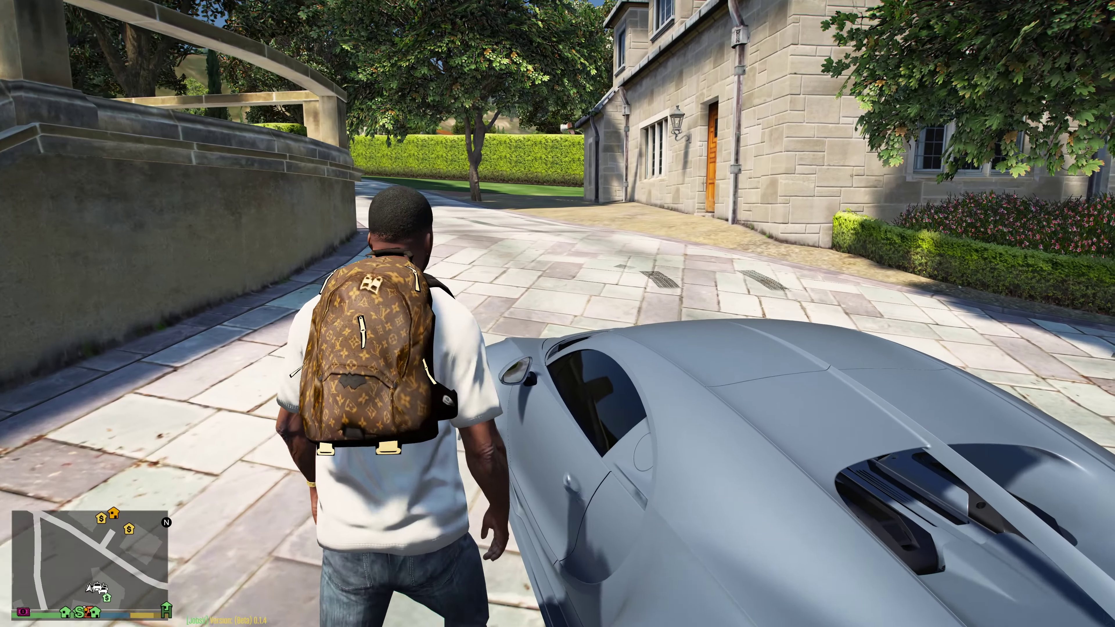